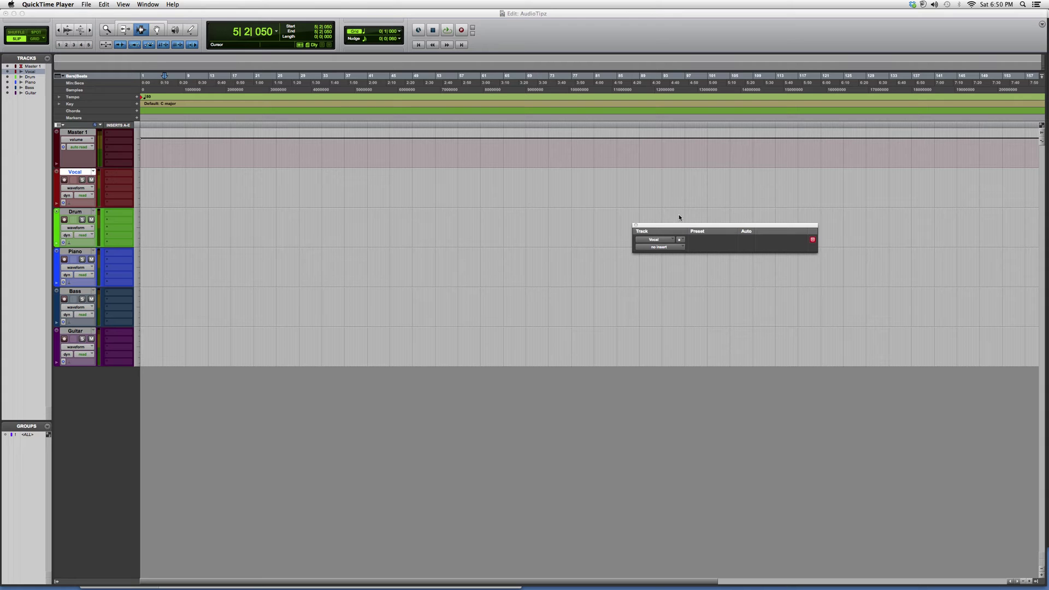
Step: Close the empty insert window and put PuigTec EQP1A (mono) on the Vocal track
left_click(636, 227)
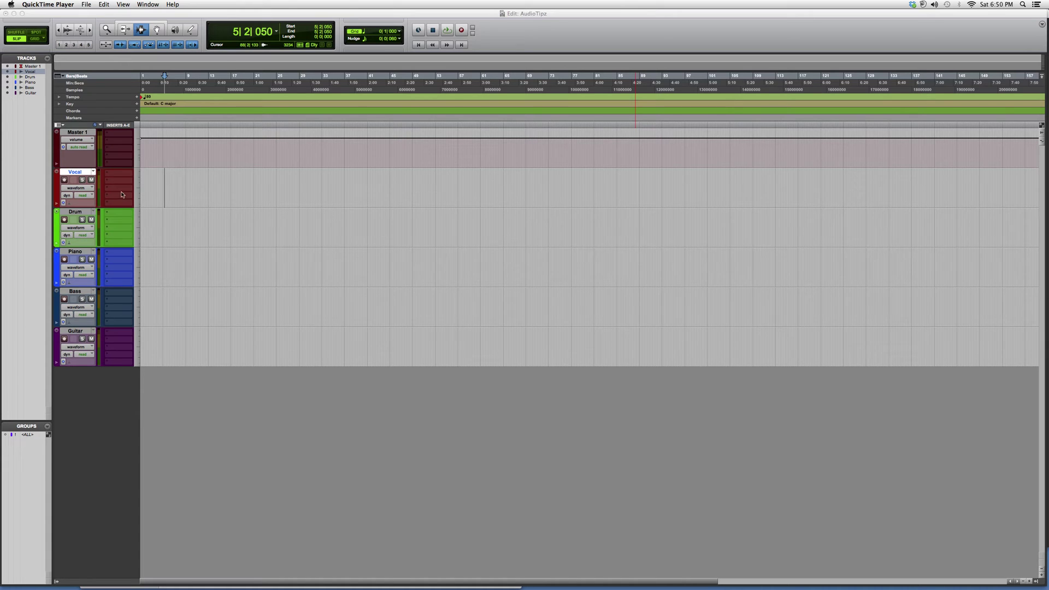
left_click(122, 173)
mouse_move(133, 187)
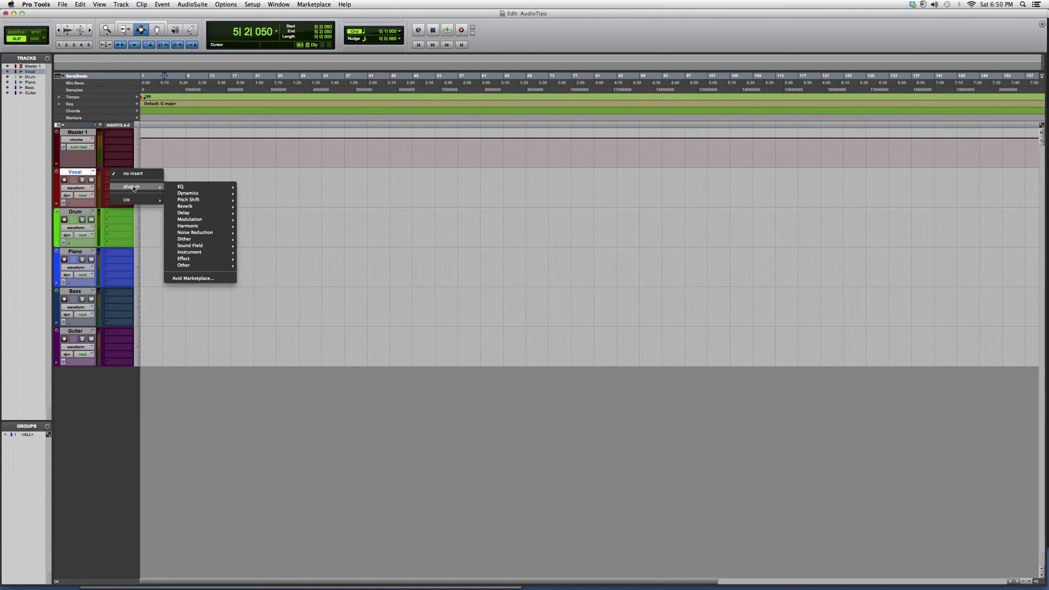
mouse_move(197, 186)
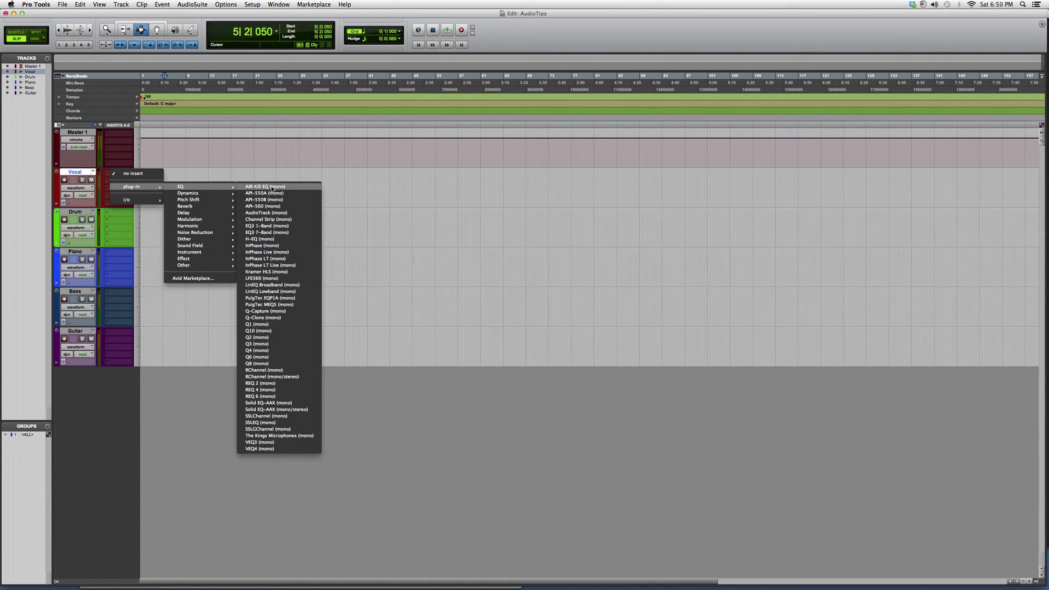
left_click(278, 298)
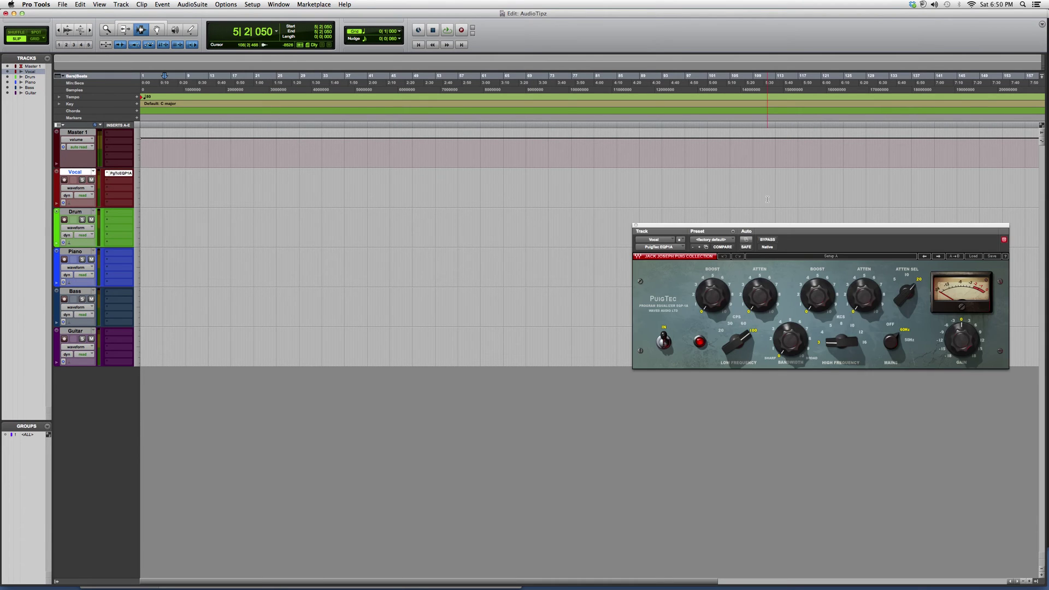
Step: Move the PuigTec window to lower centre and start changing the Low Frequency selector
left_click_drag(773, 224, 511, 309)
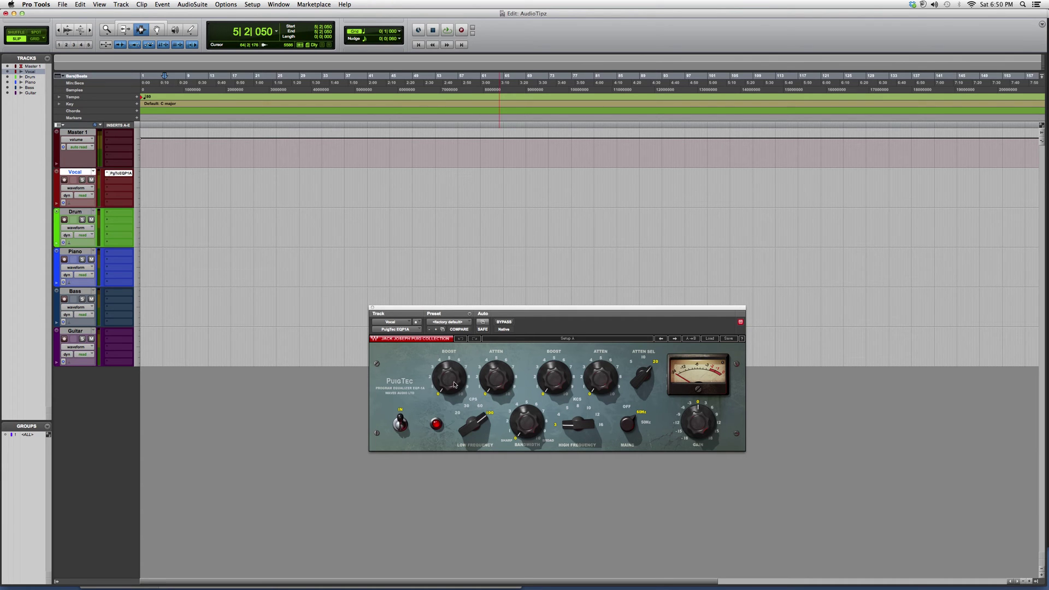
left_click(478, 421)
Step: Set low frequency 60 Hz with boost ~3, and high frequency 8K with KCS boost ~6.4
left_click(481, 407)
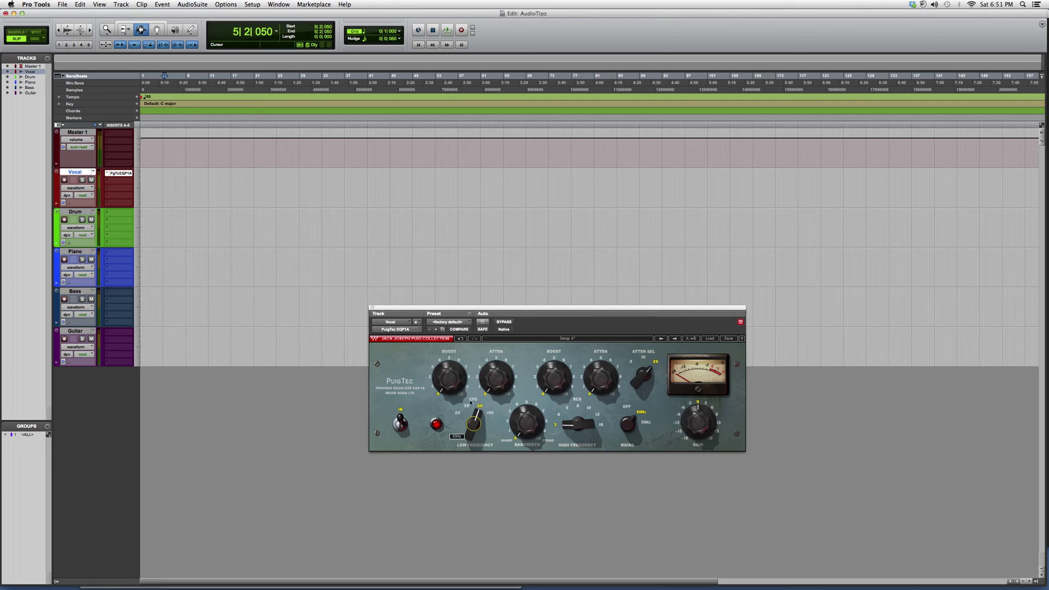
left_click_drag(450, 371, 450, 377)
mouse_move(578, 423)
left_mouse_down()
mouse_move(578, 410)
mouse_move(578, 426)
left_mouse_up()
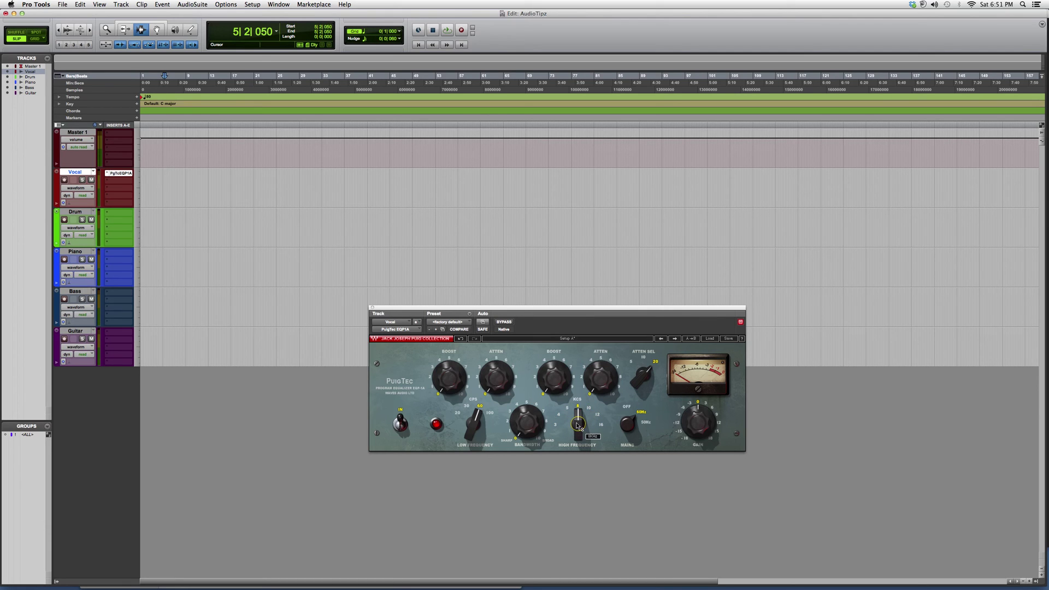
left_click_drag(554, 387, 555, 377)
Step: Set the PuigTec GAIN knob to 12.5 dB and begin adjusting Bandwidth
left_click_drag(696, 422, 701, 420)
left_click(532, 425)
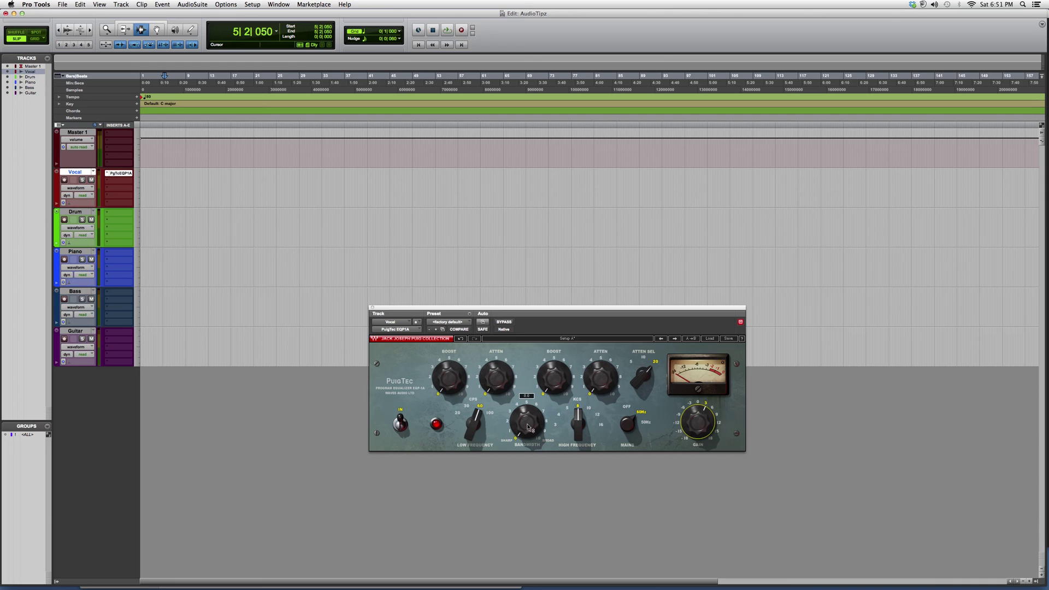